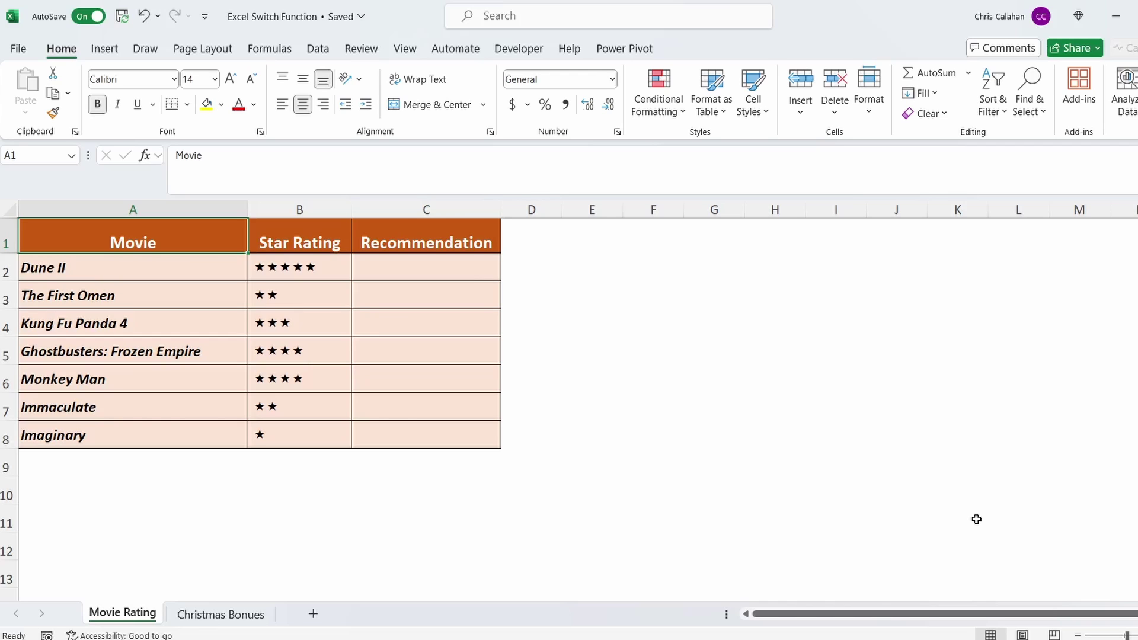
Step: In C2, start =SWITCH(B2,"«««««", to test B2's rating against five stars
{"action": "left_click", "coordinate": [320, 275]}
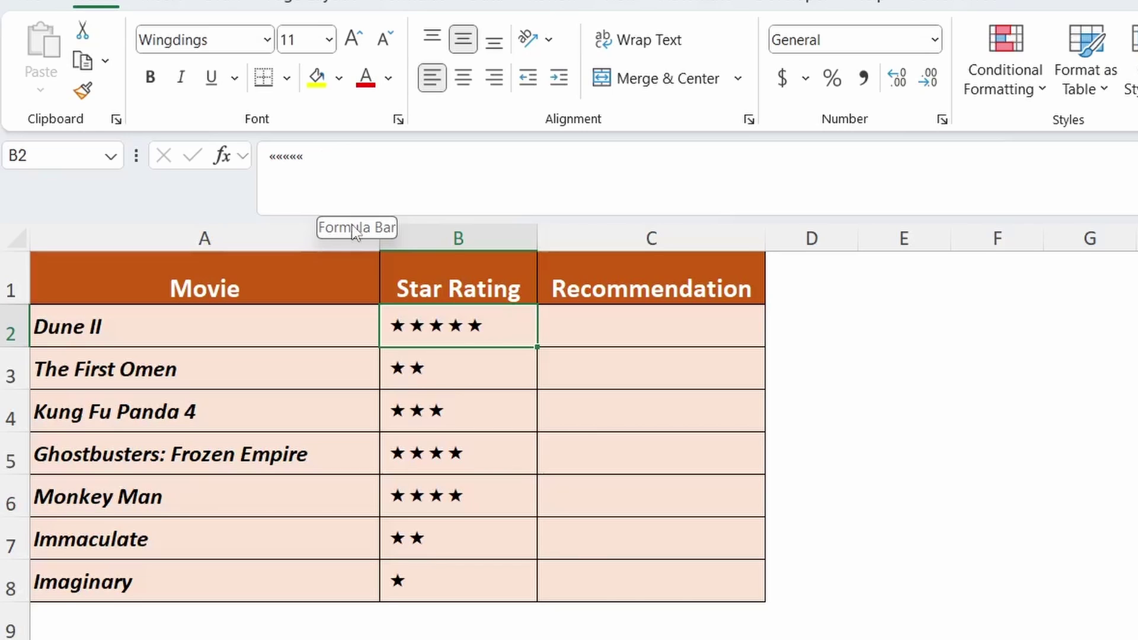
{"action": "double_click", "coordinate": [623, 326]}
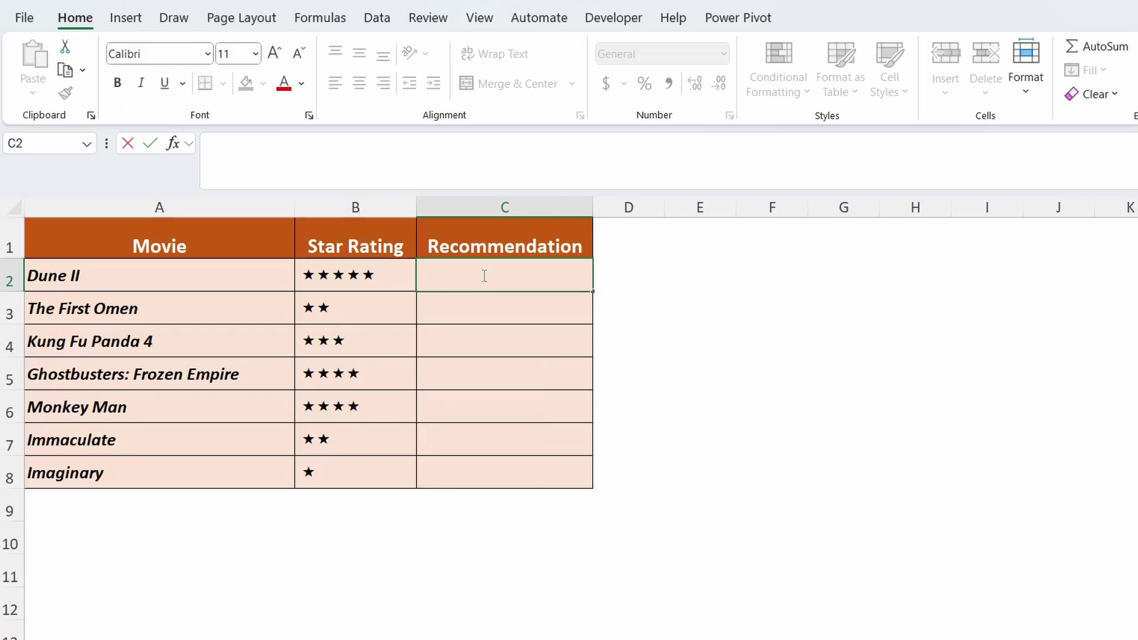
{"action": "type", "text": "=SWITCH("}
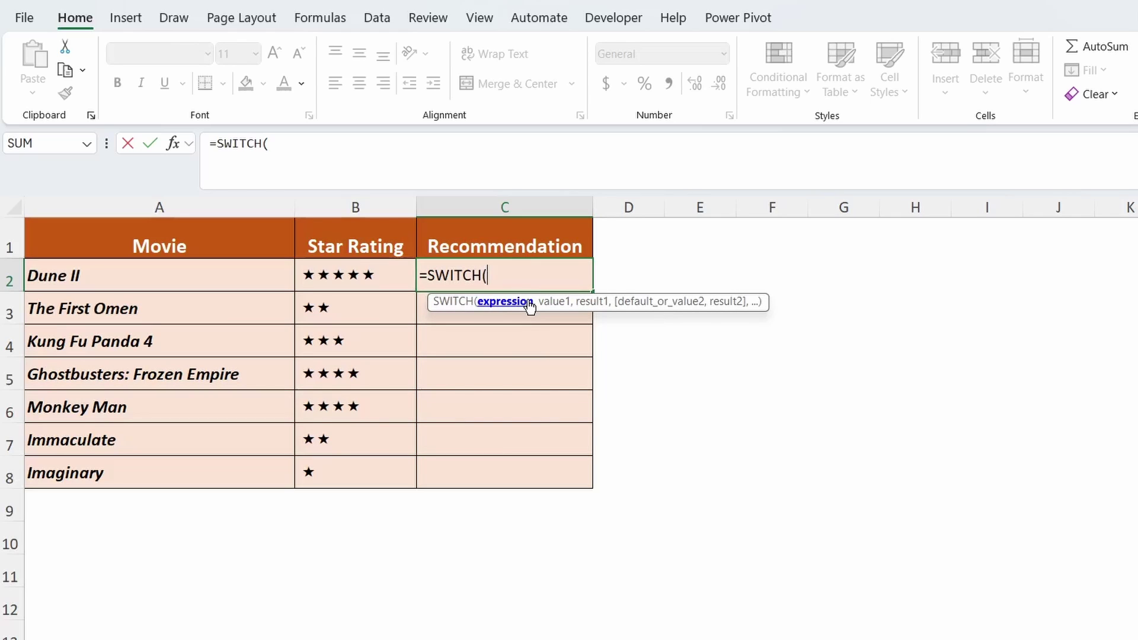
{"action": "left_click", "coordinate": [365, 270]}
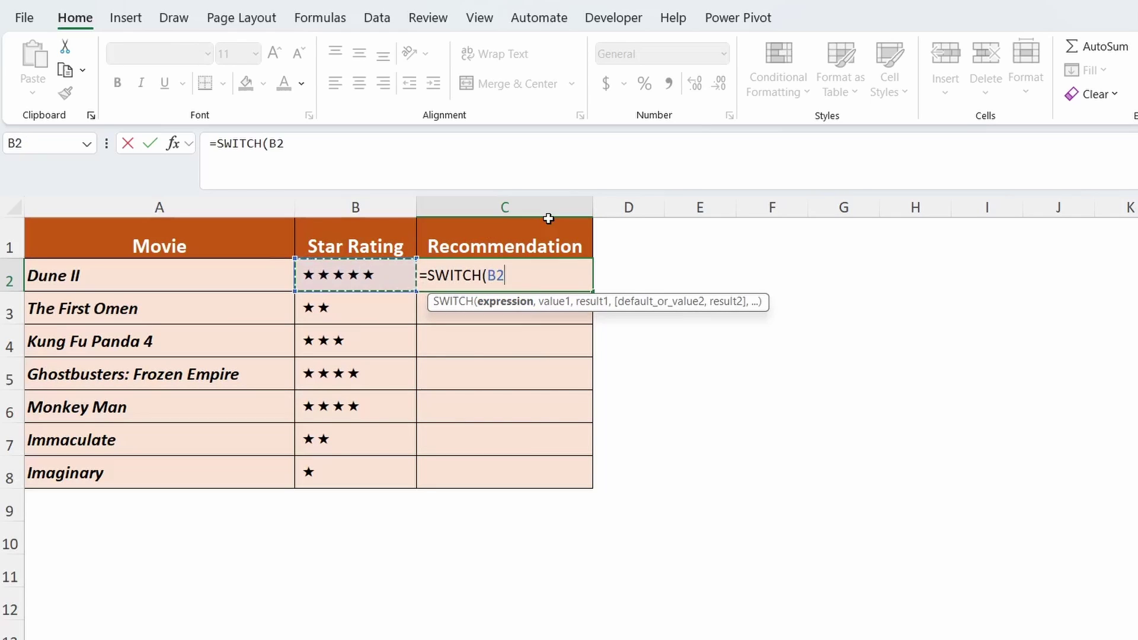
{"action": "type", "text": ","}
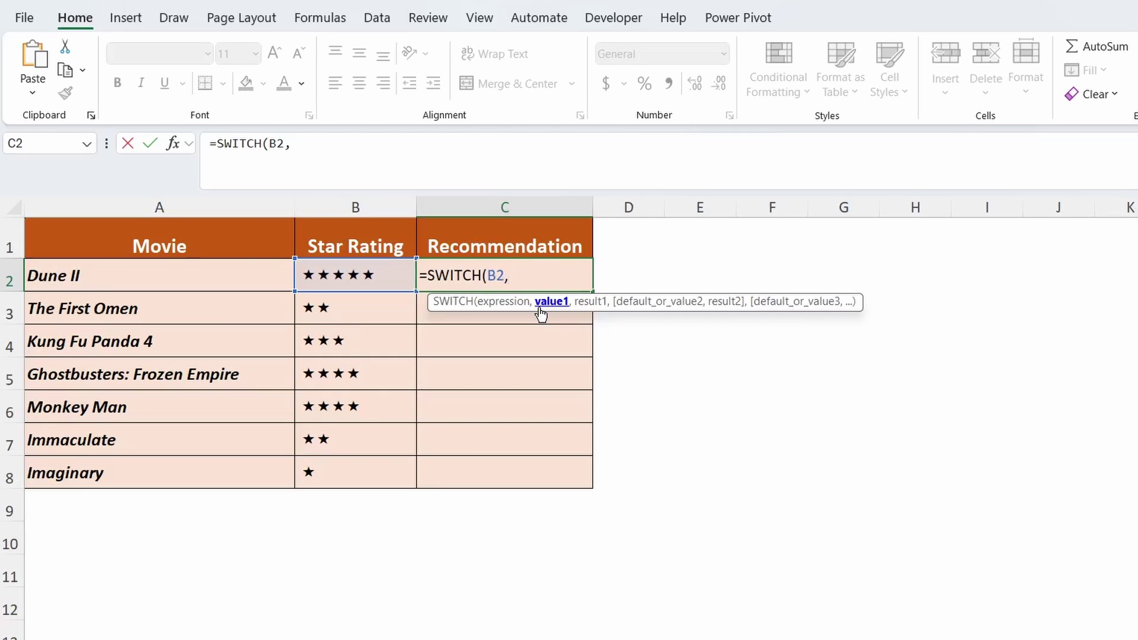
{"action": "key", "text": "ctrl+v"}
{"action": "type", "text": ","}
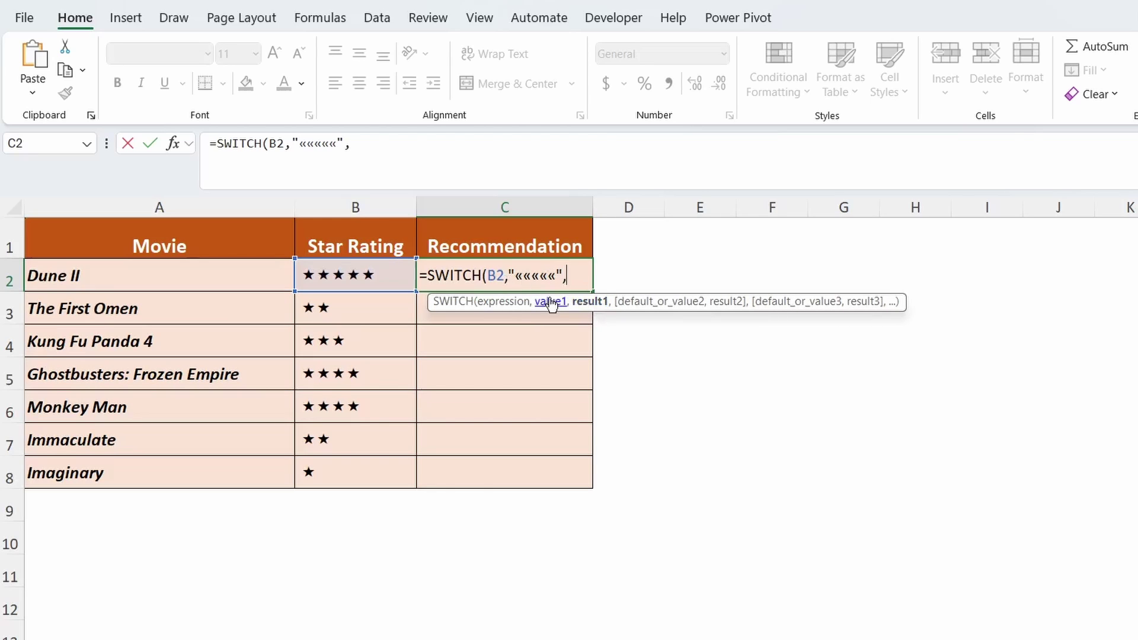
Step: Map five to two stars to "Must See", "Get your ticket!", "Not bad", "Eh...", default "Pass"
{"action": "type", "text": "\"Must See"}
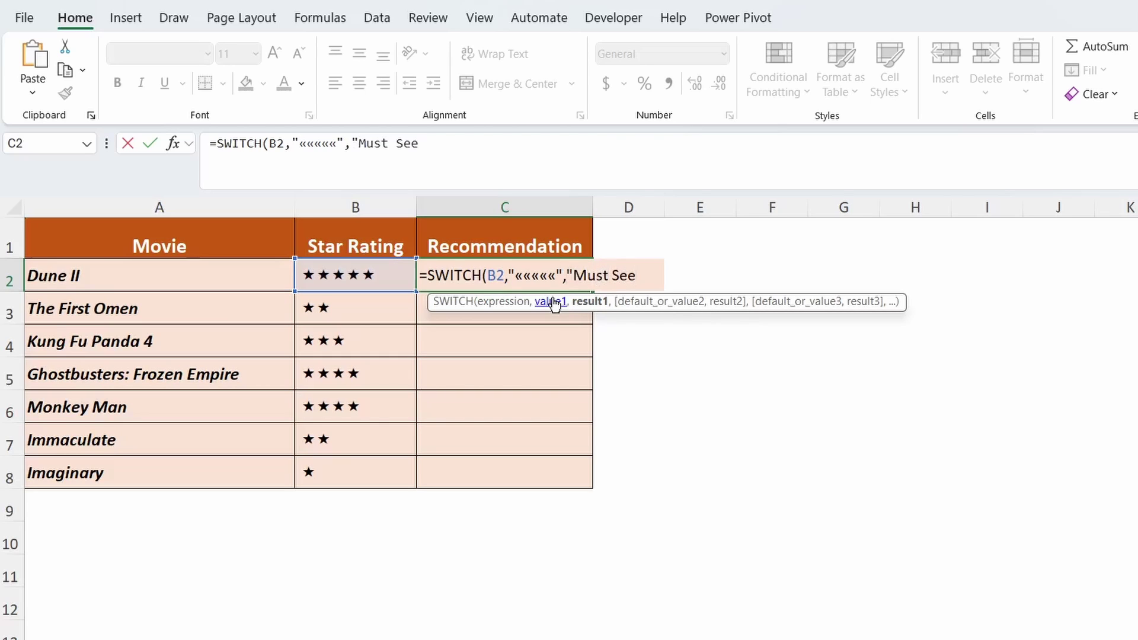
{"action": "type", "text": "\","}
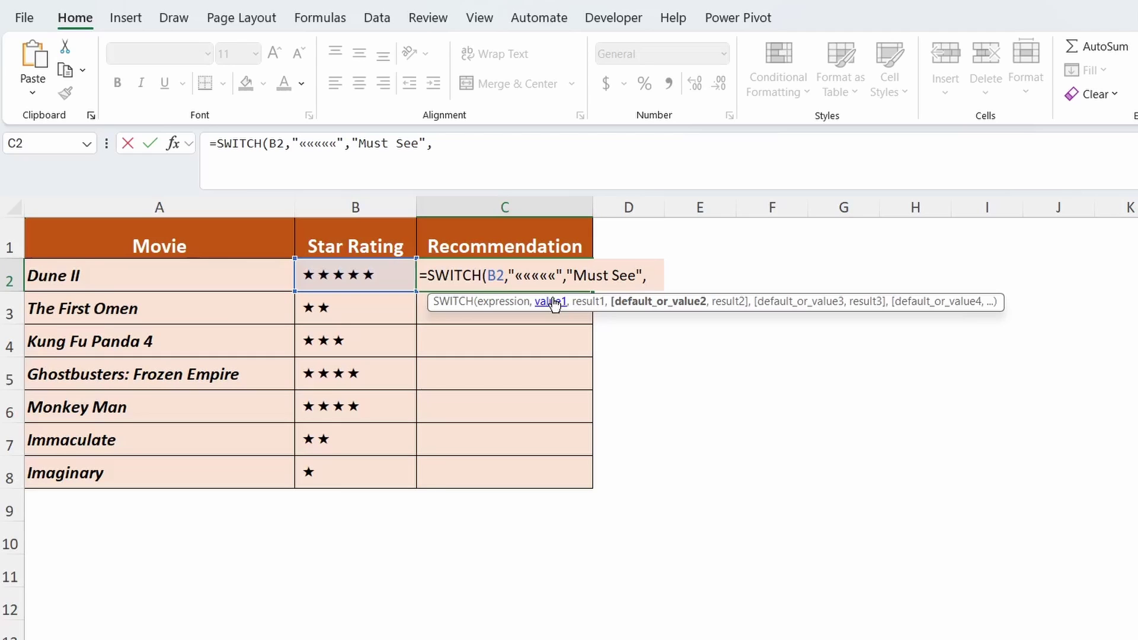
{"action": "type", "text": "\"««««\",\"Get your ticket!\",\"«««"}
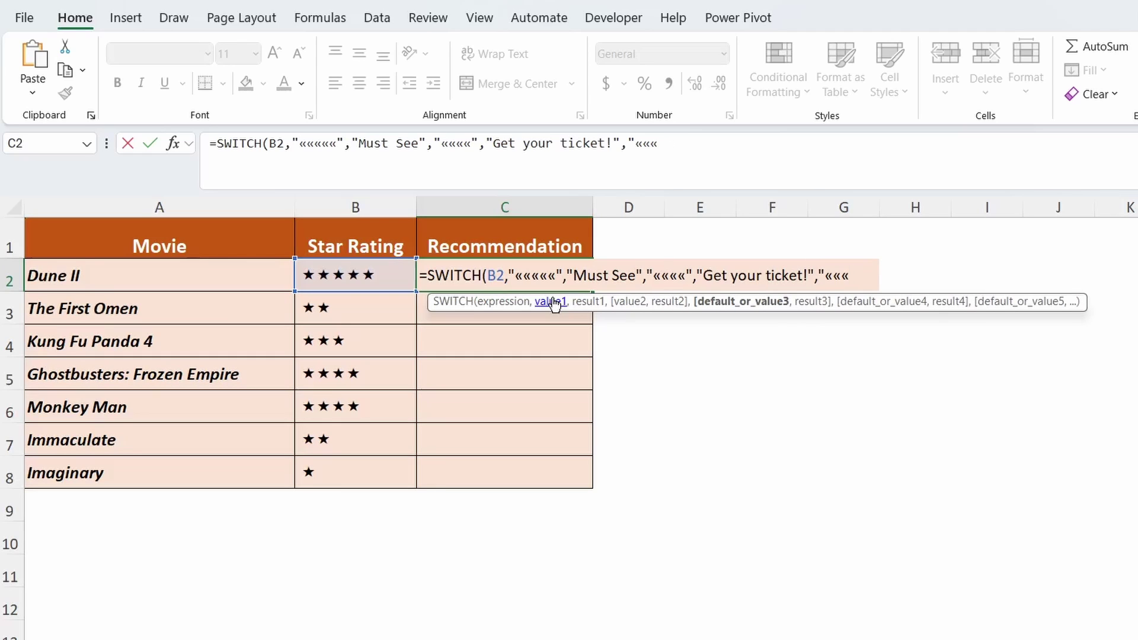
{"action": "type", "text": "\",\"Not bad\",\"««\",\"Eh..."}
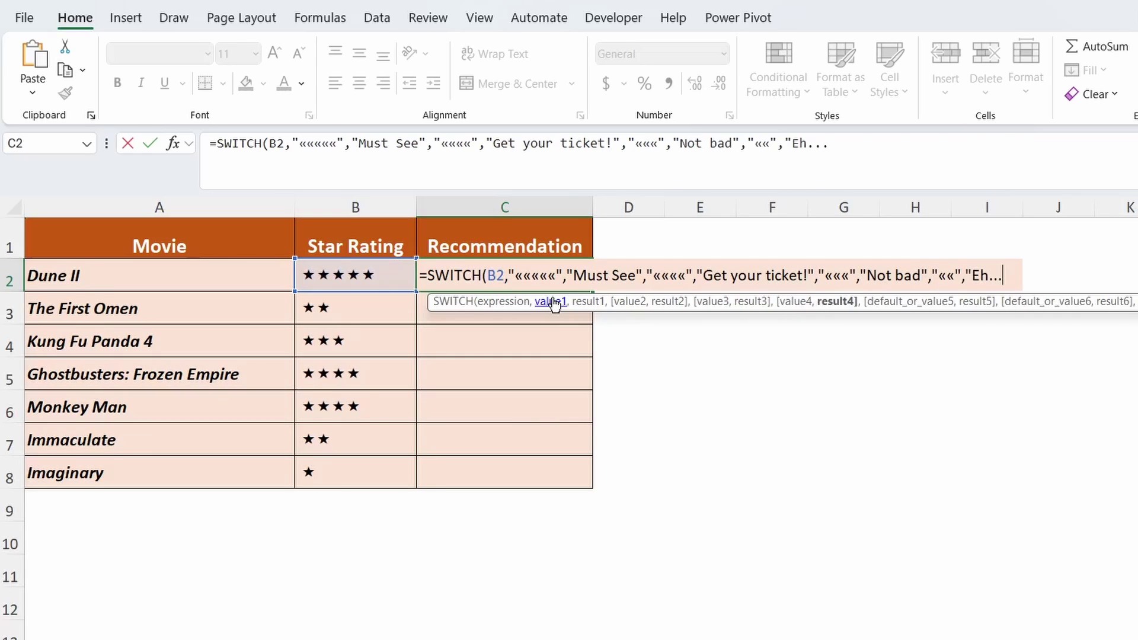
{"action": "type", "text": "\",\"Pass\")"}
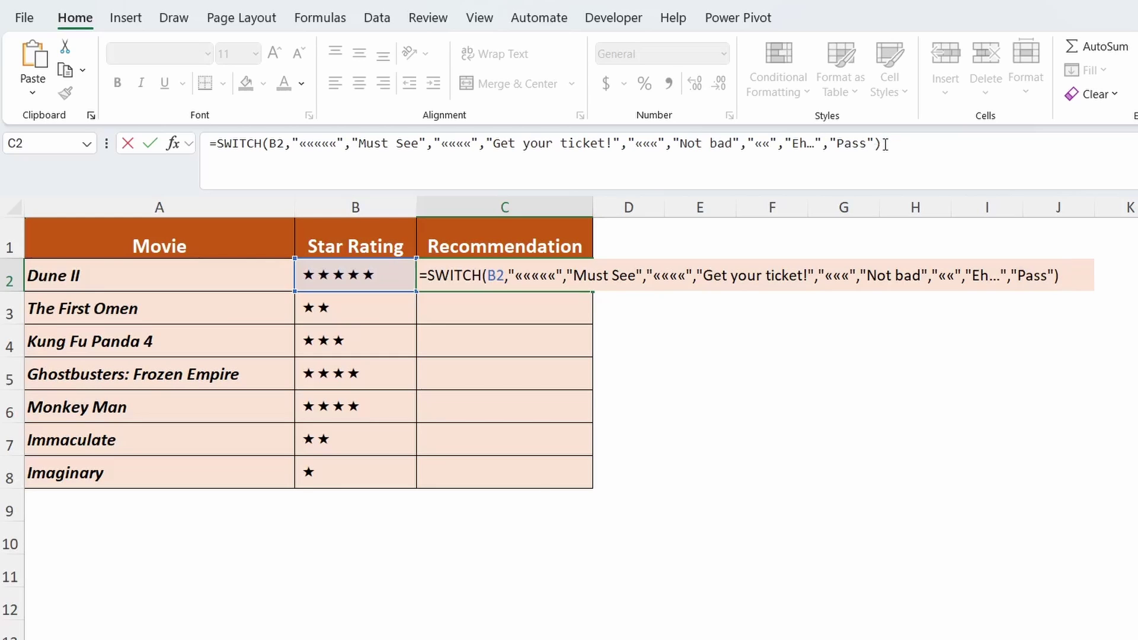
Step: Commit the recommendation formula, fill it down C2:C8, then inspect the Annual Total formula
{"action": "key", "text": "Return"}
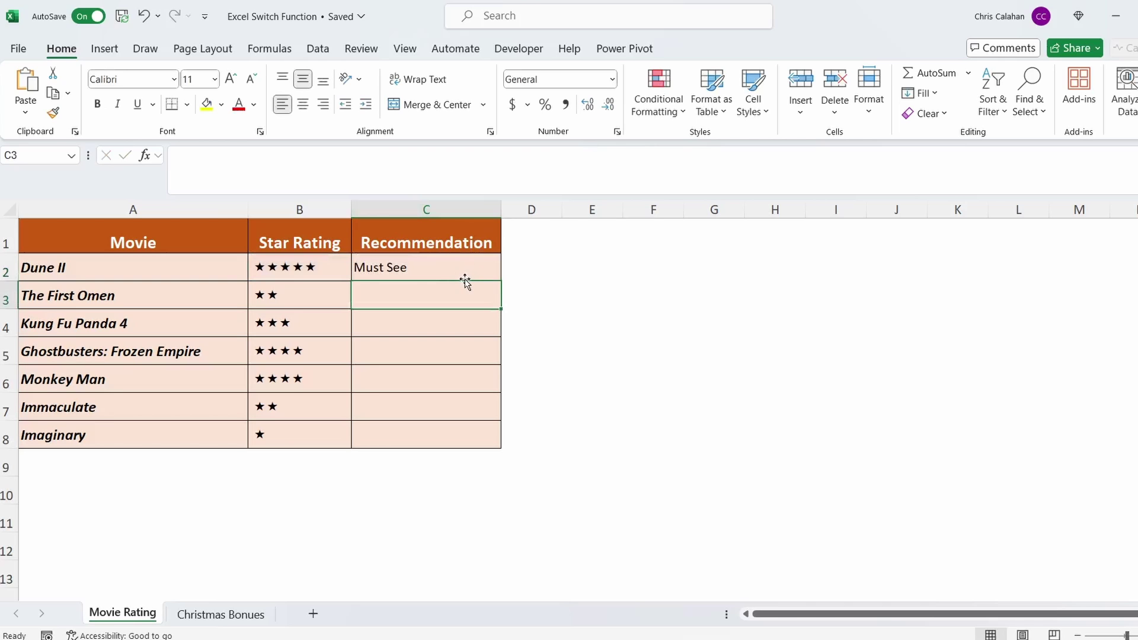
{"action": "left_click", "coordinate": [544, 276]}
{"action": "left_click_drag", "start_coordinate": [502, 284], "coordinate": [511, 456]}
{"action": "left_click", "coordinate": [712, 381]}
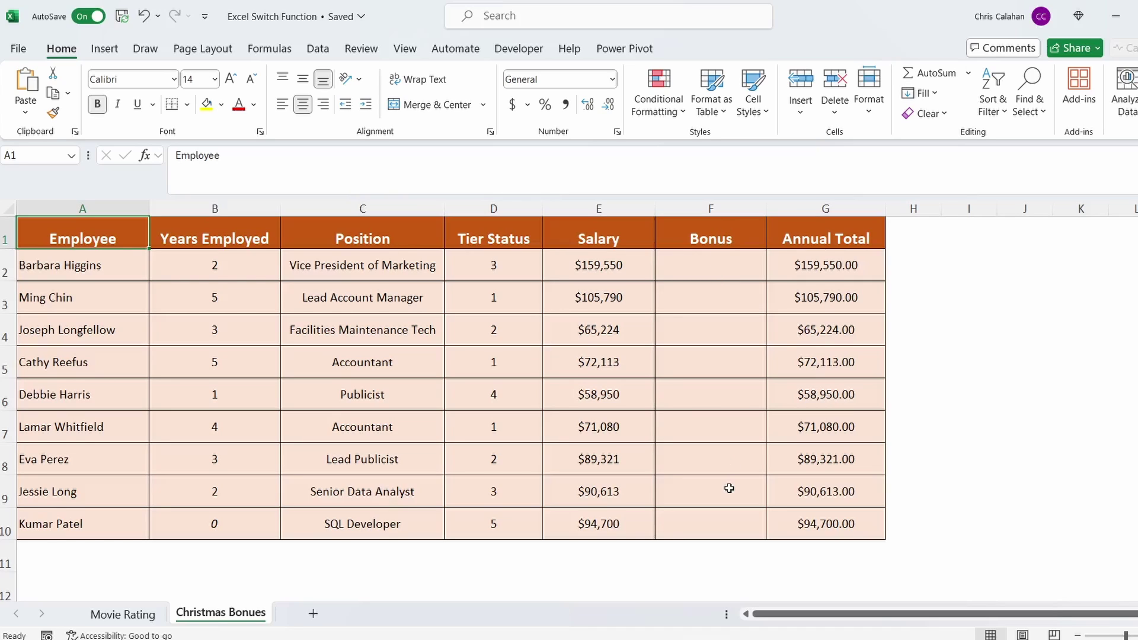
{"action": "left_click", "coordinate": [829, 265]}
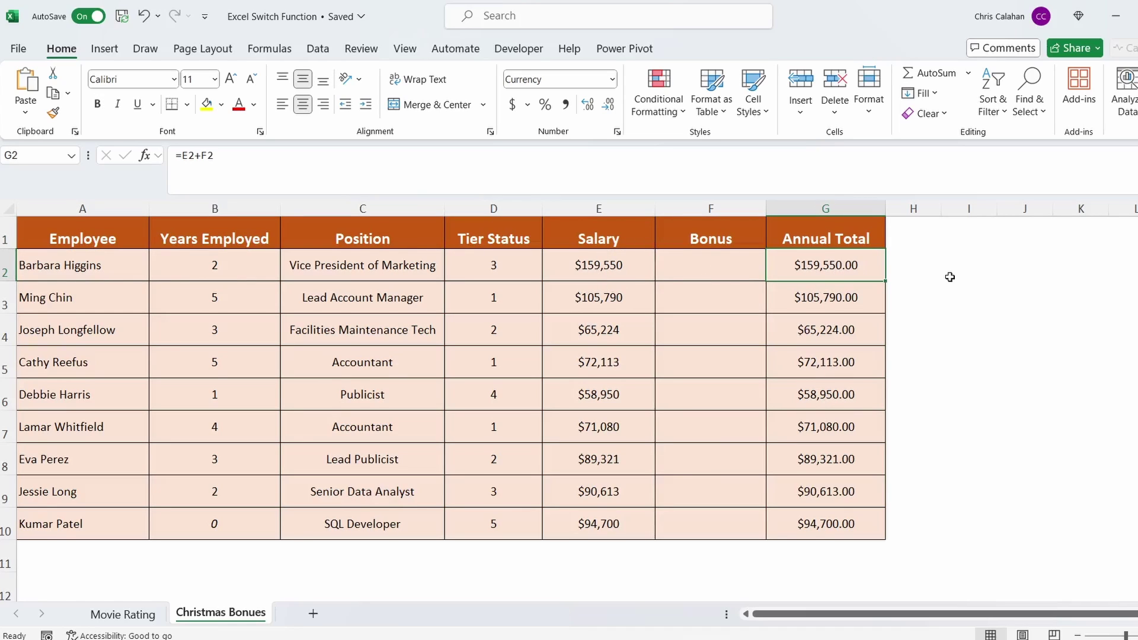
{"action": "left_click_drag", "start_coordinate": [237, 269], "coordinate": [261, 535]}
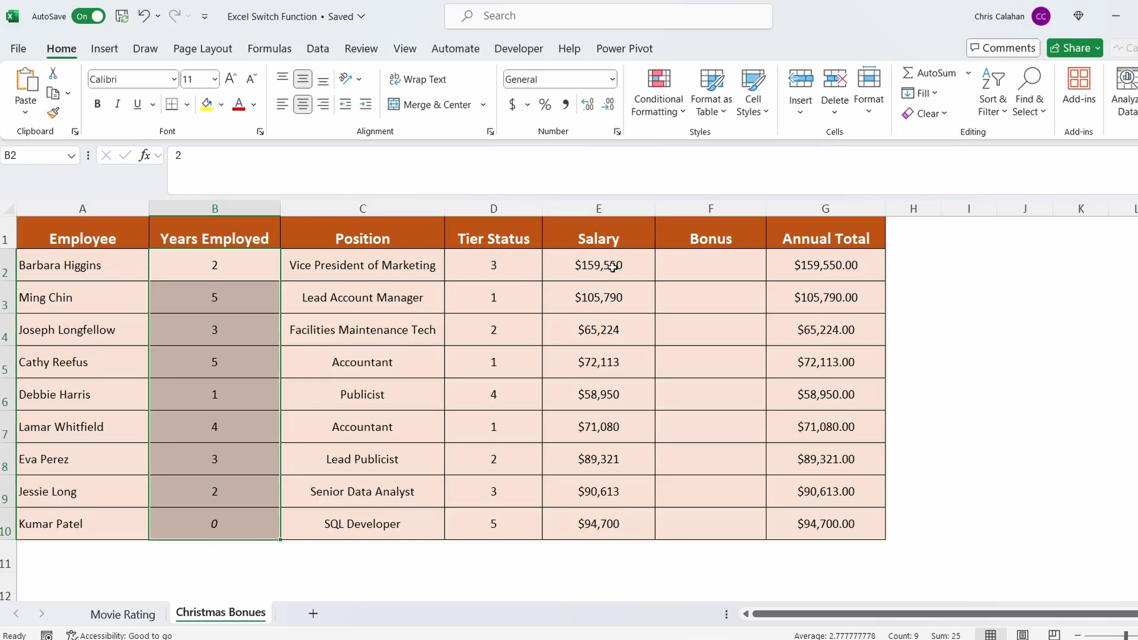
{"action": "left_click", "coordinate": [689, 267]}
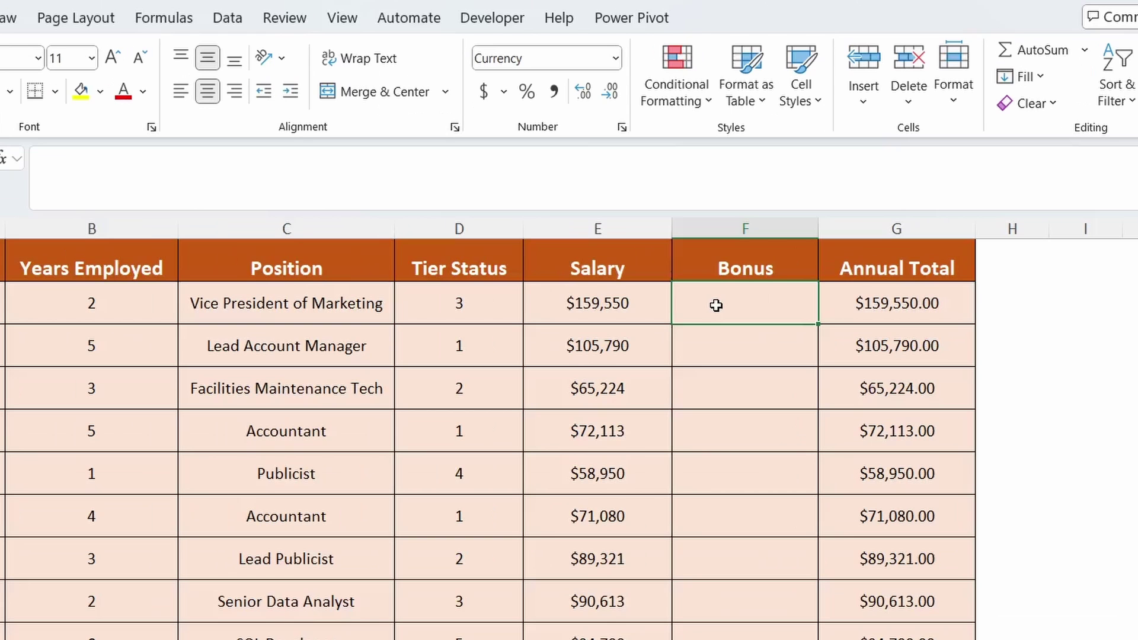
Step: In F2, build =E2*SWITCH(D2,1,0.2,2,0.15,3,0.1,4,0.07, for the tier bonus rates
{"action": "type", "text": "="}
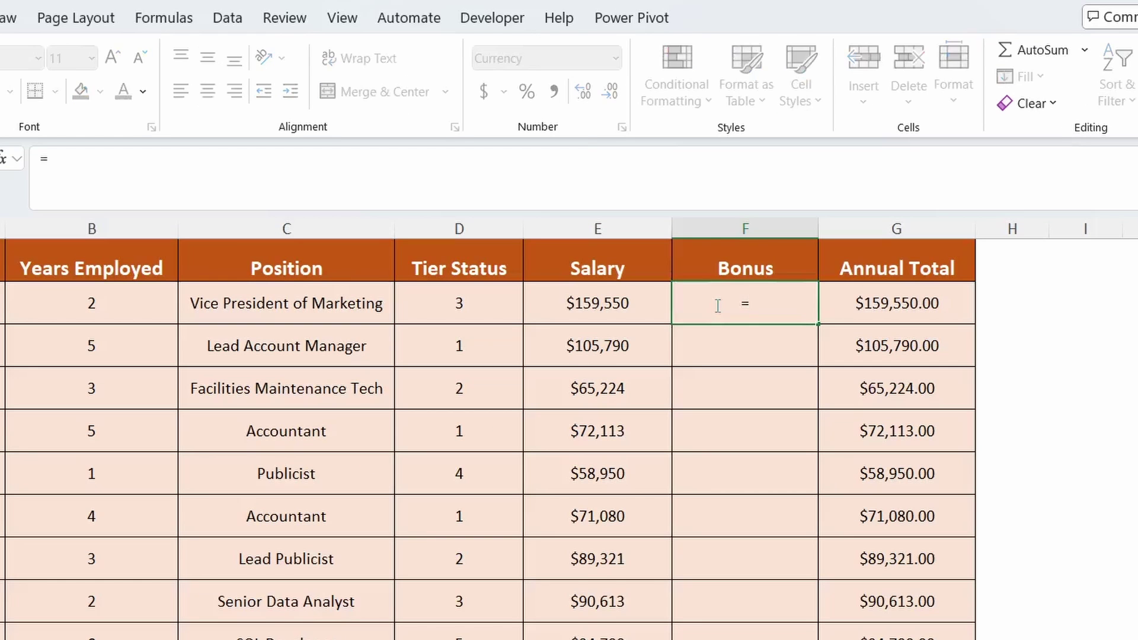
{"action": "left_click", "coordinate": [562, 305]}
{"action": "type", "text": "*"}
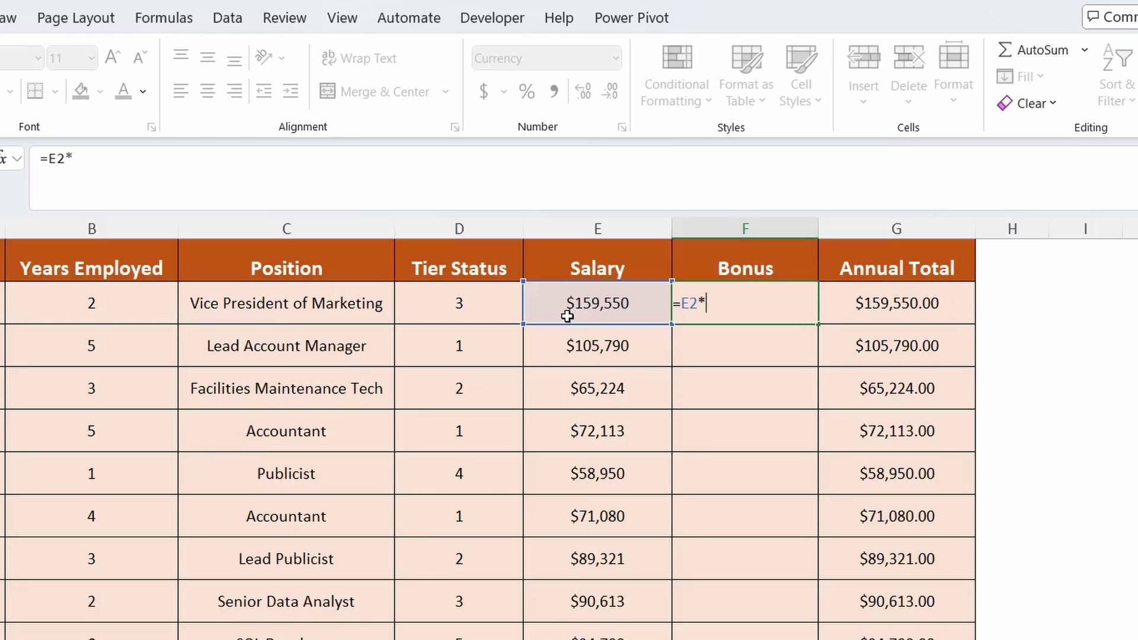
{"action": "type", "text": "SW"}
{"action": "key", "text": "Tab"}
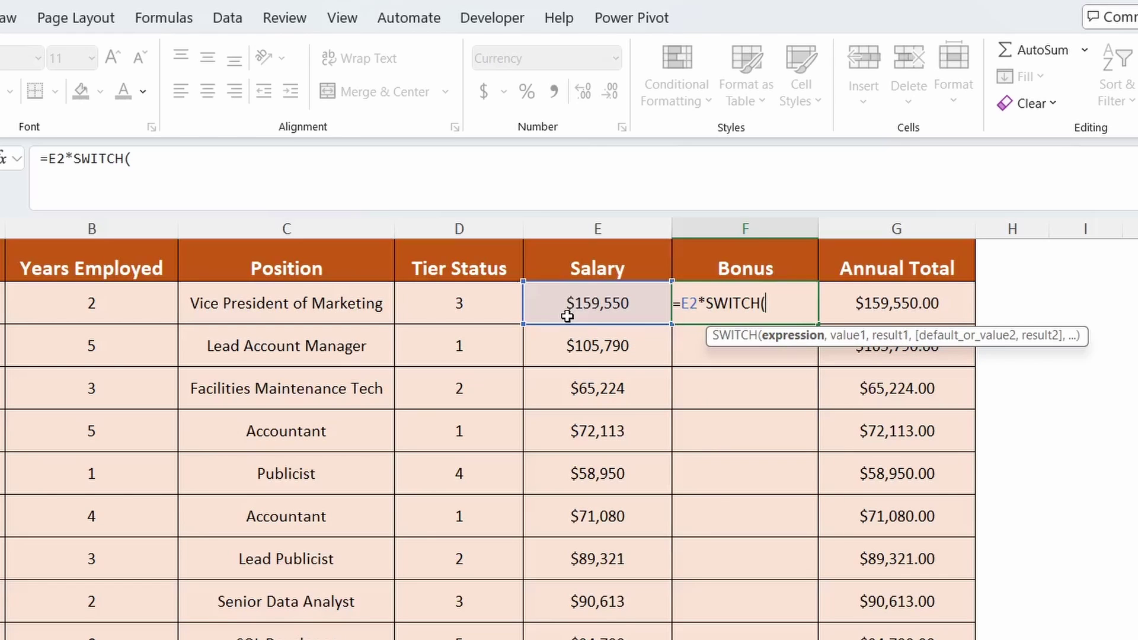
{"action": "left_click", "coordinate": [431, 308]}
{"action": "type", "text": ","}
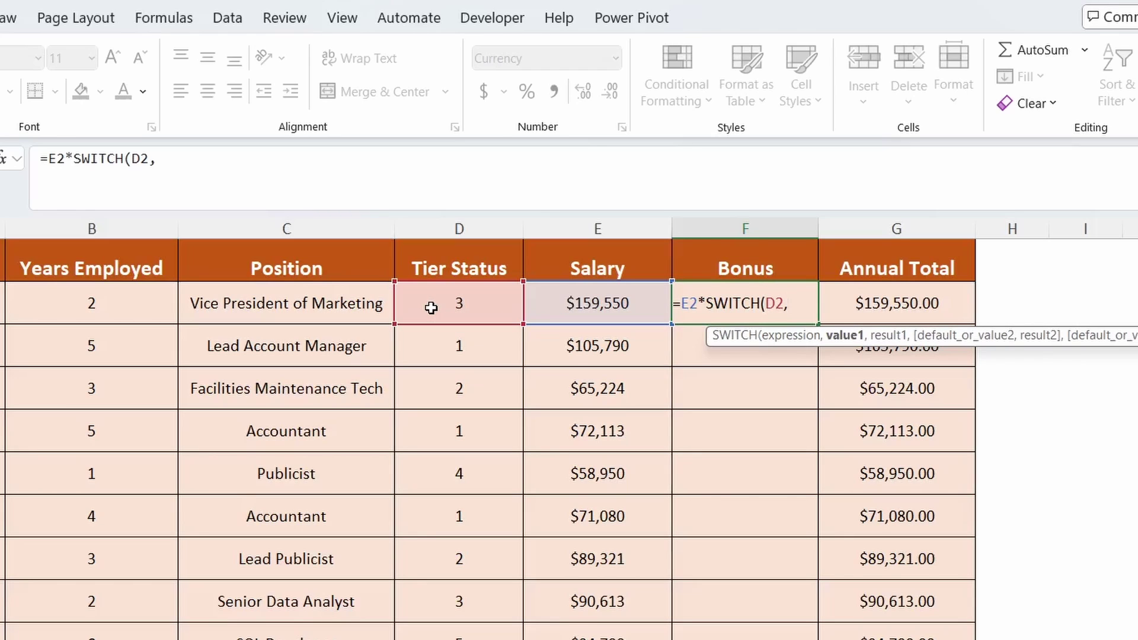
{"action": "type", "text": "1,"}
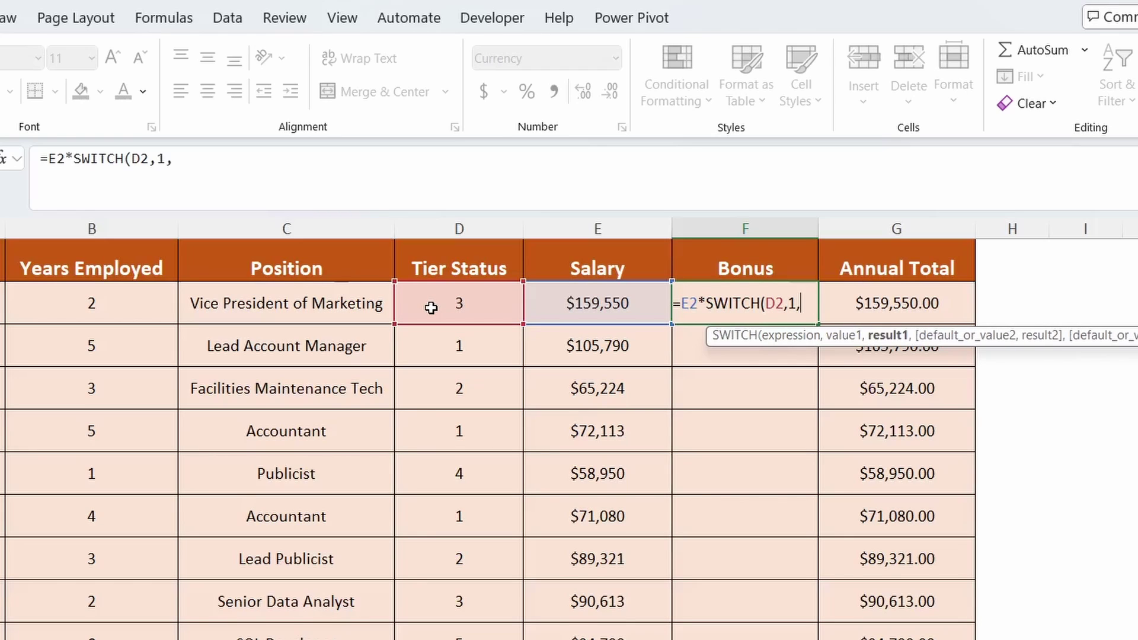
{"action": "type", "text": "0.2"}
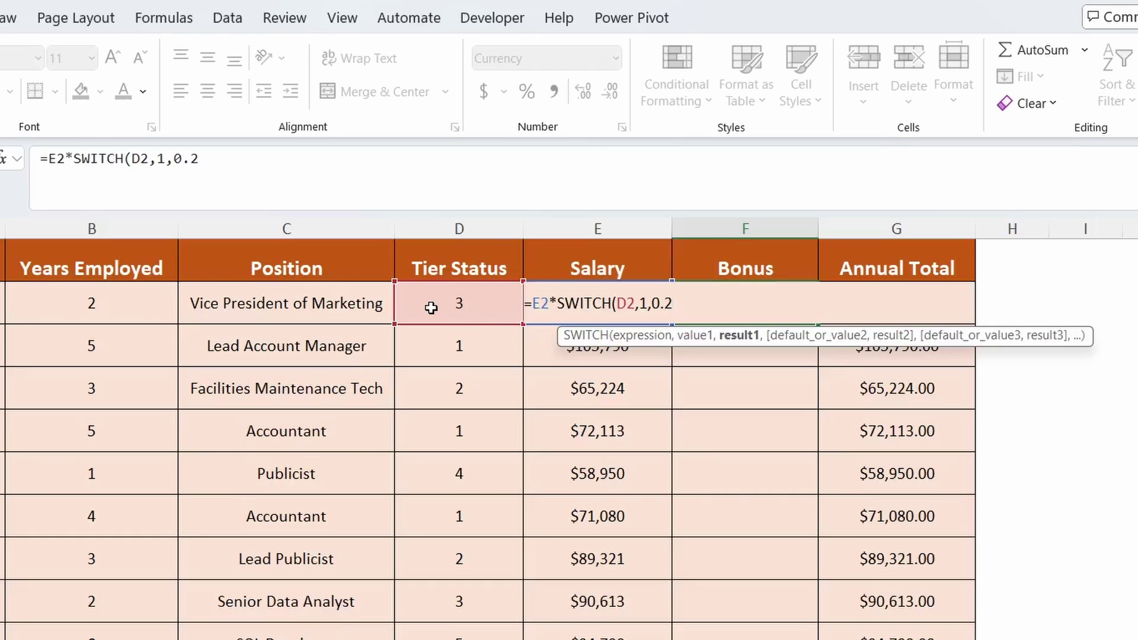
{"action": "type", "text": ",2,"}
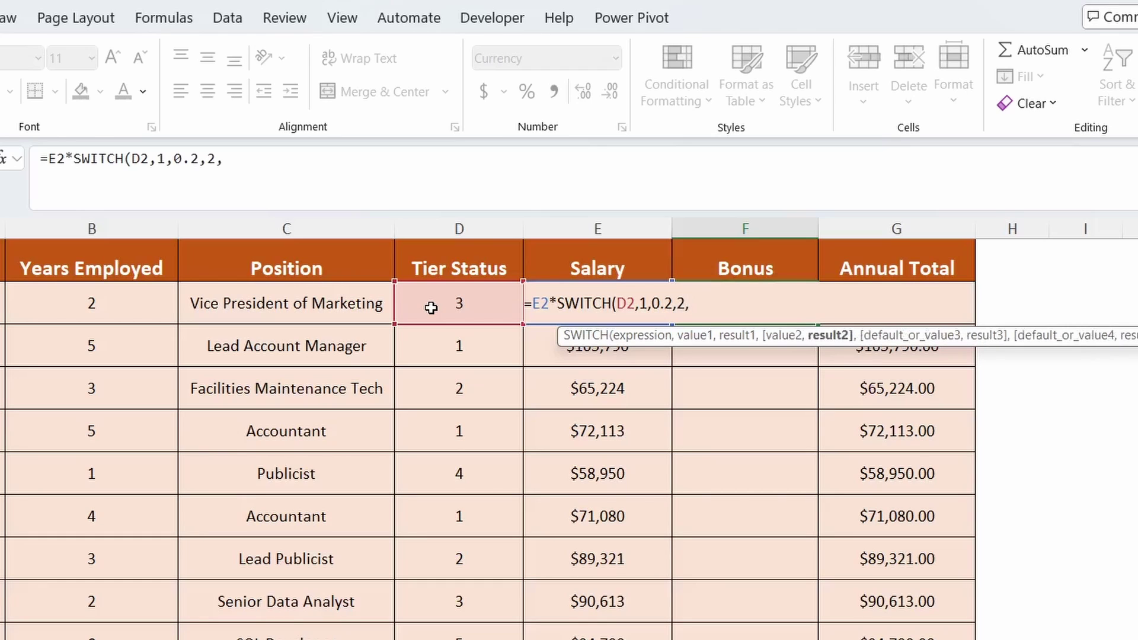
{"action": "type", "text": "0.15,3,0.1"}
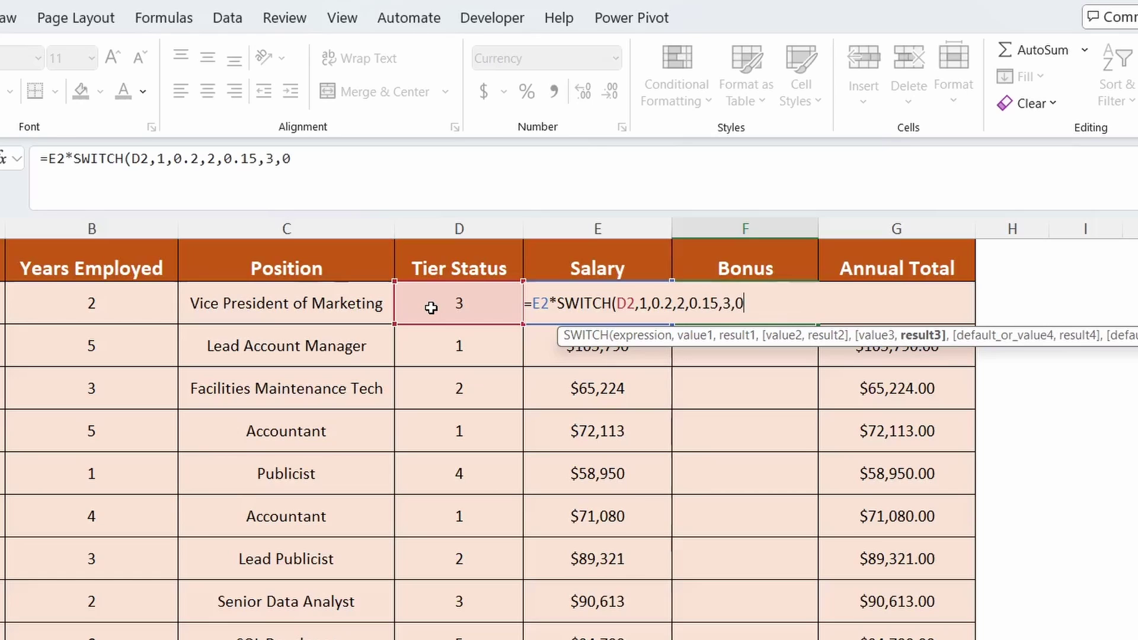
{"action": "type", "text": ",4,"}
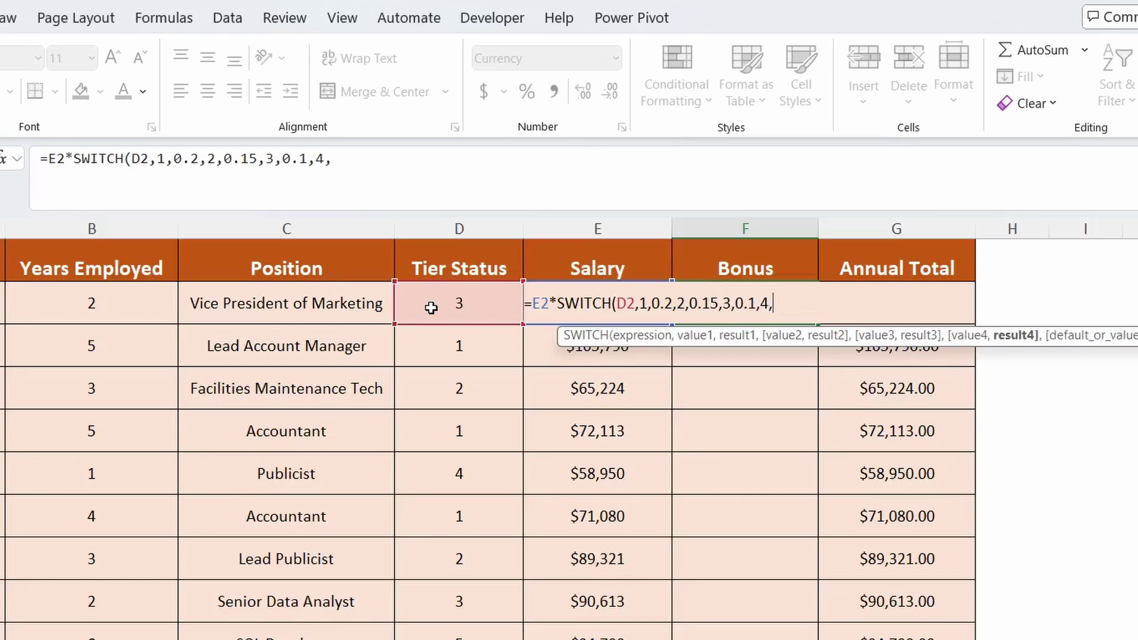
{"action": "type", "text": "0.07,"}
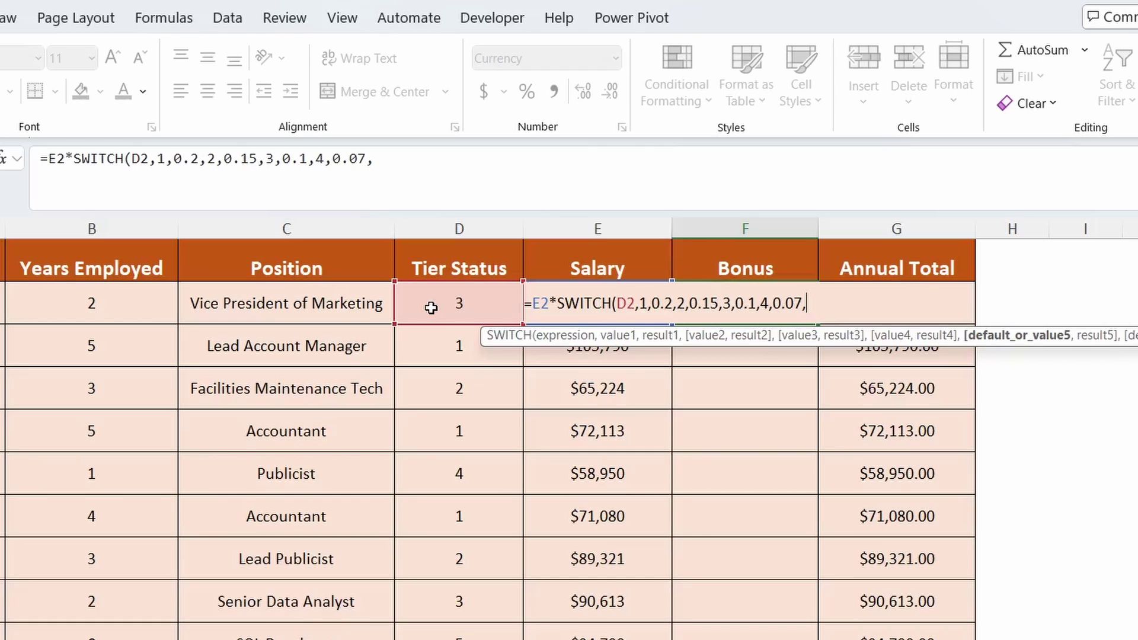
Step: Close F2's SWITCH with a default of 0, giving a $15,955.00 bonus
{"action": "type", "text": "0)"}
Step: Commit the bonus formula, fill it down F2:F10, and check the tier 5 row
{"action": "key", "text": "Return"}
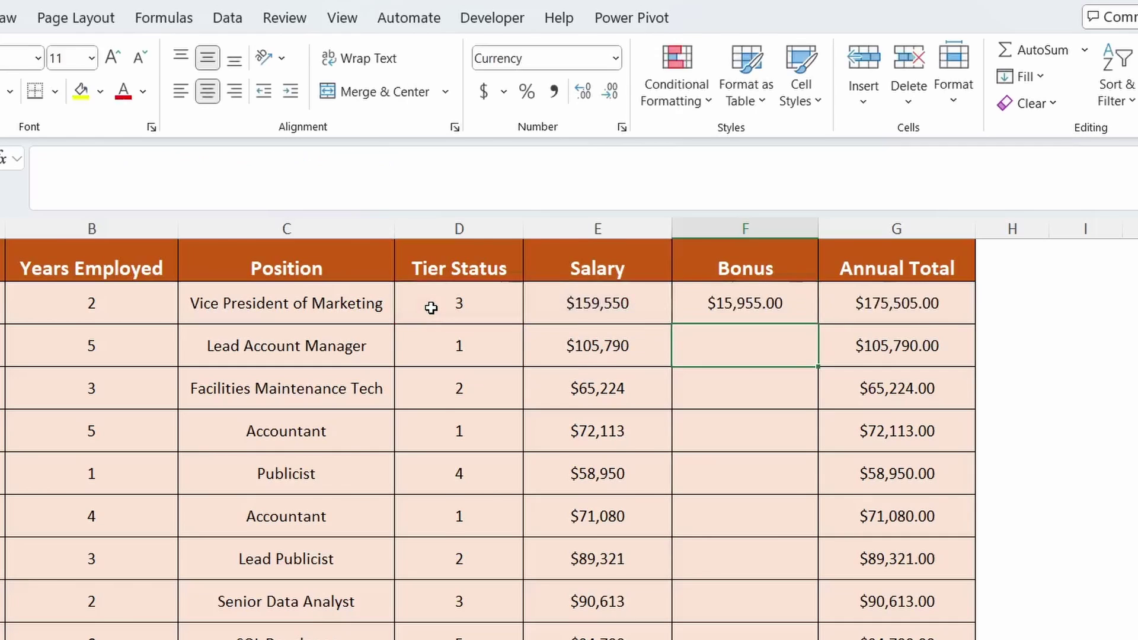
{"action": "left_click", "coordinate": [702, 304]}
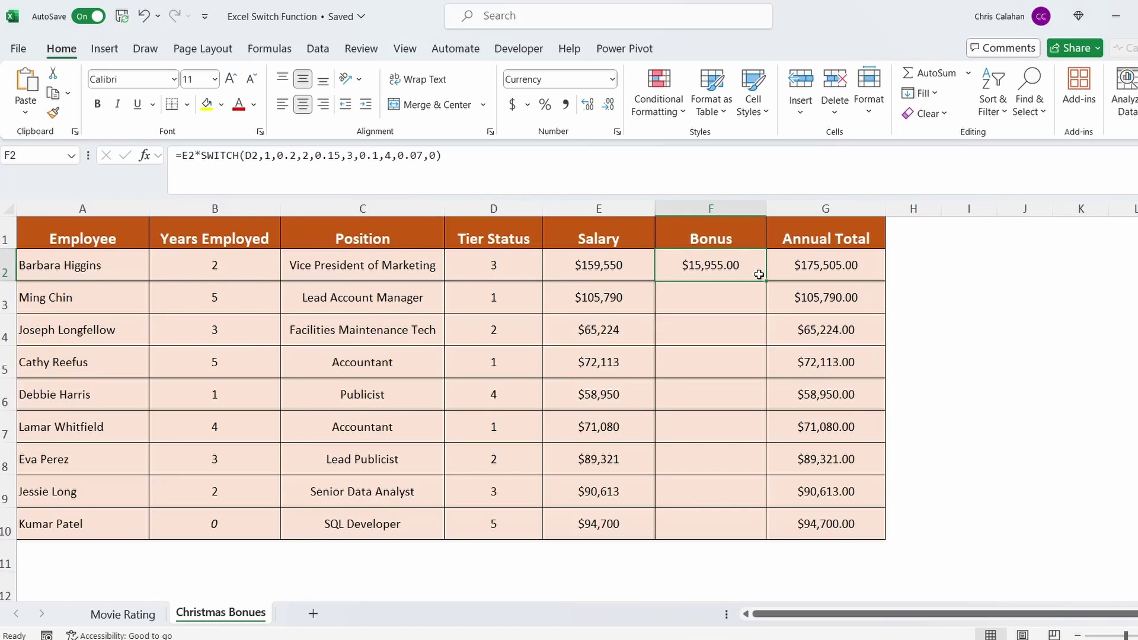
{"action": "left_click_drag", "start_coordinate": [759, 275], "coordinate": [752, 527]}
{"action": "left_click", "coordinate": [1036, 349]}
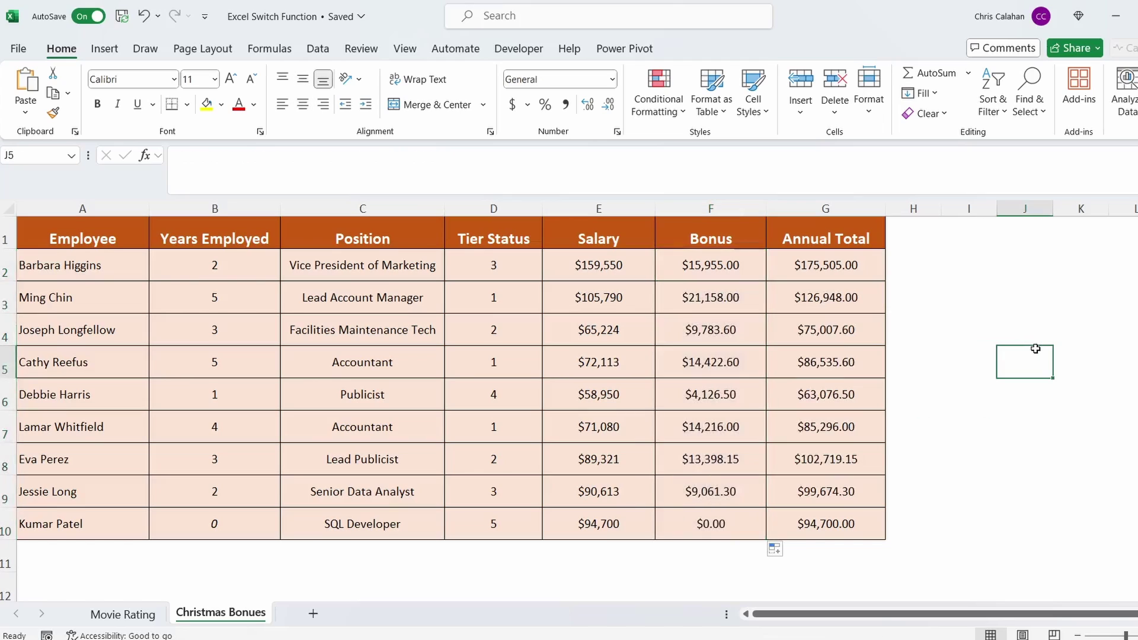
{"action": "left_click", "coordinate": [489, 531]}
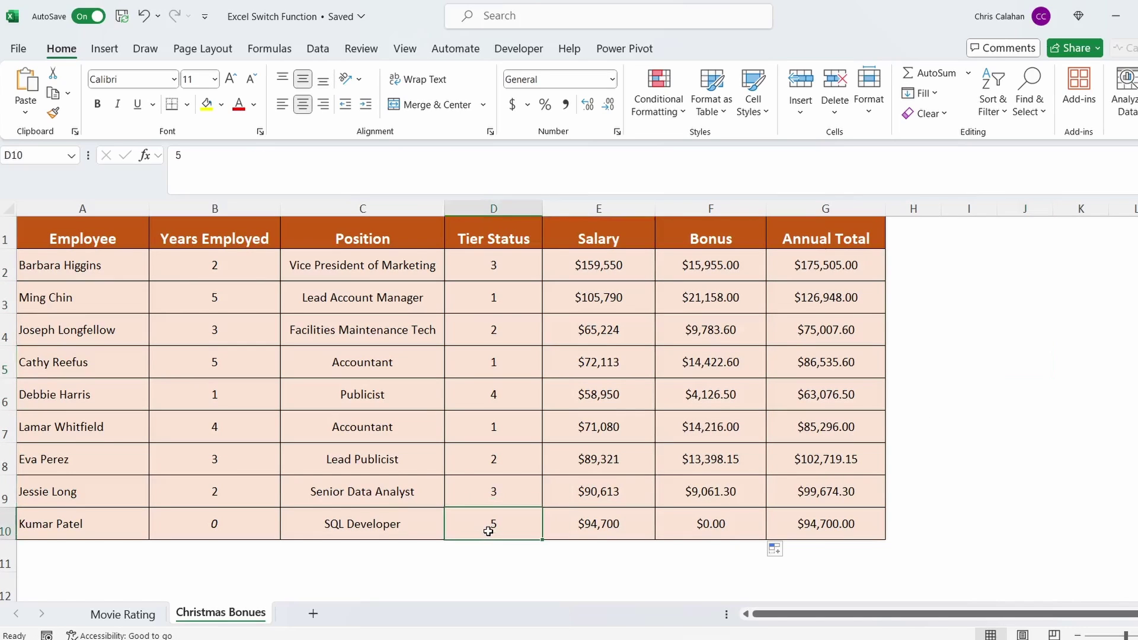